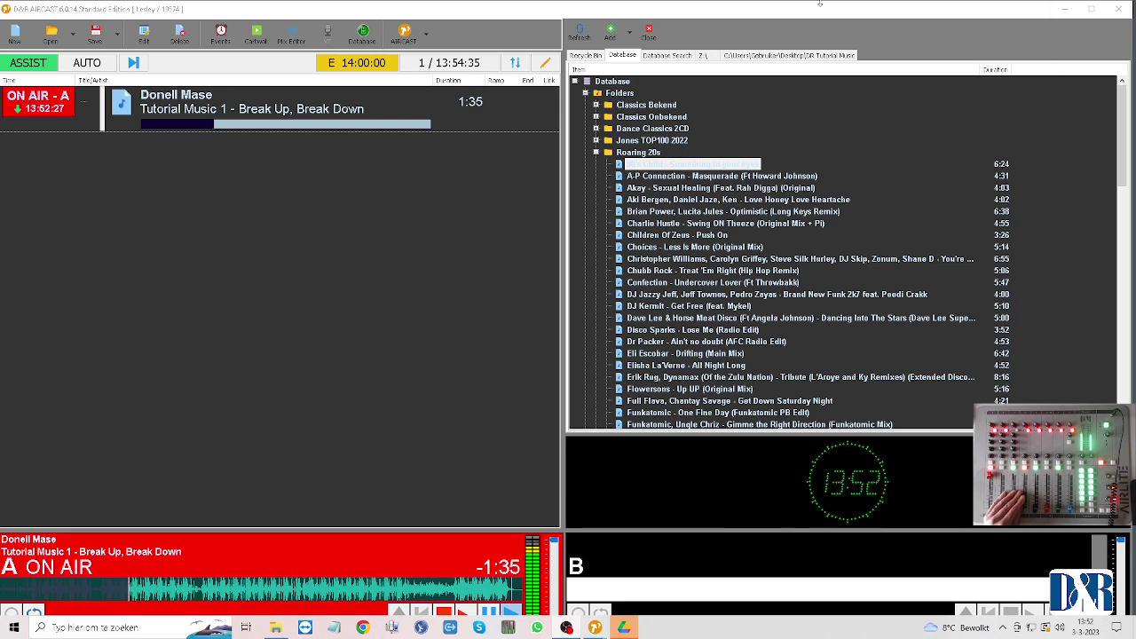
# Add a Folder Tree tab from the Add list and pick the DR Tutorial Music folder.
pyautogui.click(630, 34)
pyautogui.click(631, 34)
pyautogui.click(632, 35)
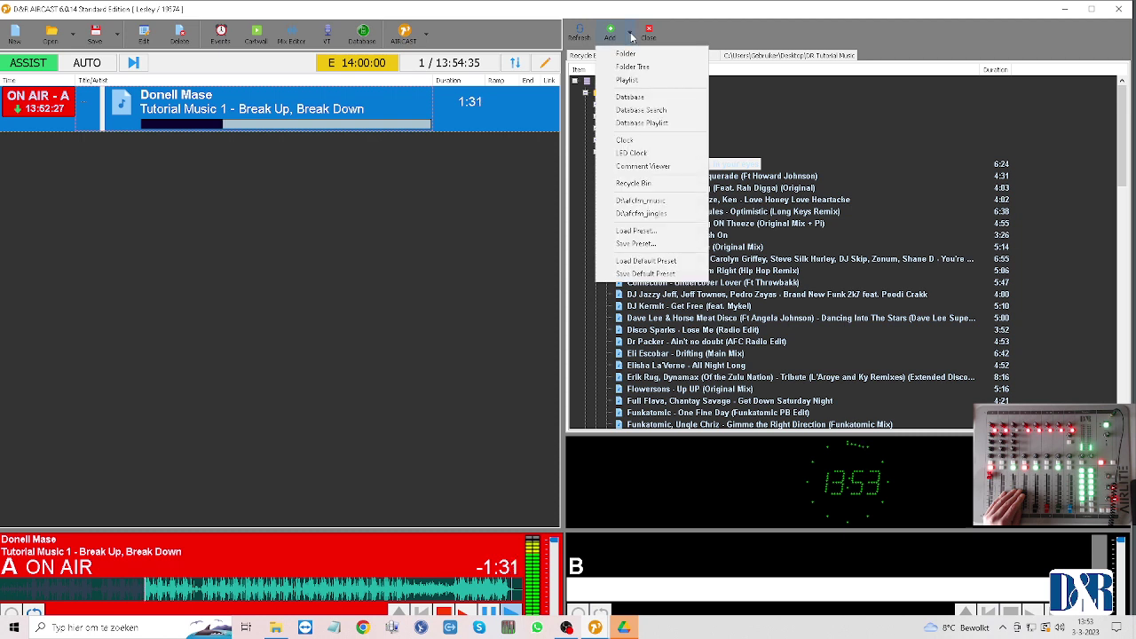
pyautogui.click(632, 35)
pyautogui.click(632, 35)
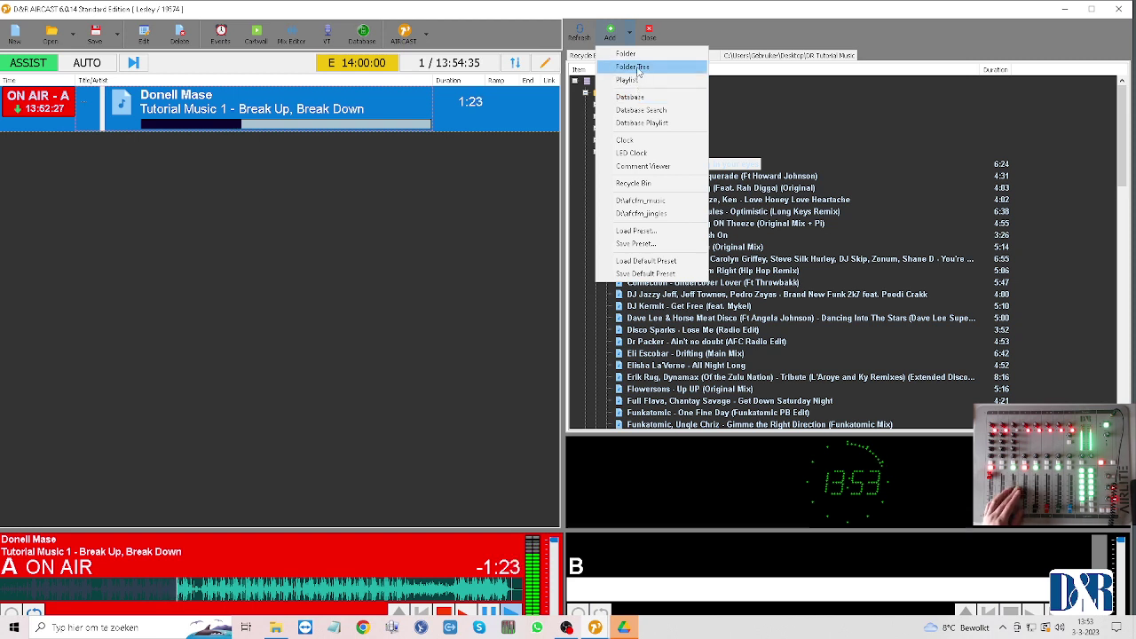
pyautogui.click(636, 68)
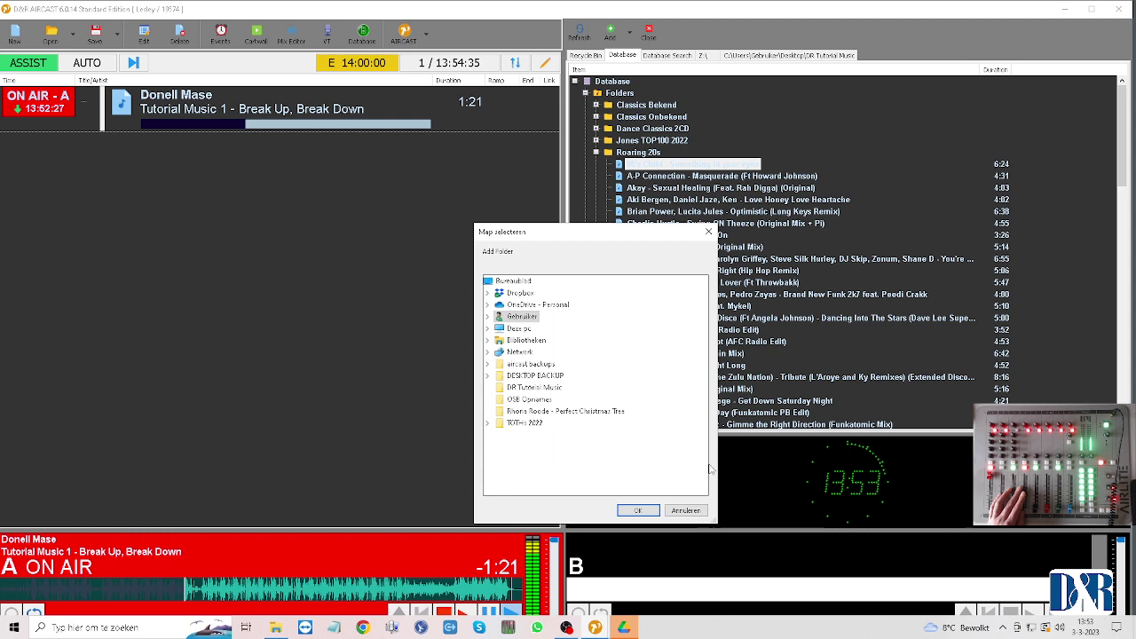
pyautogui.click(536, 388)
# Confirm the DR Tutorial Music folder and drag Tutorial Music 1 into the playlist.
pyautogui.click(651, 512)
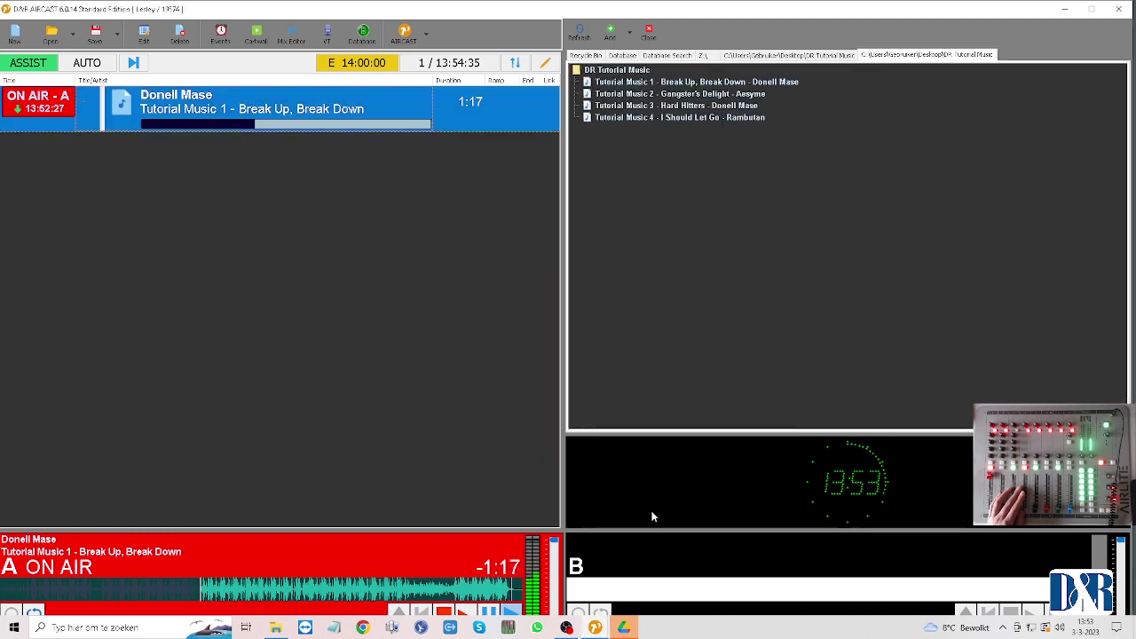
pyautogui.click(626, 84)
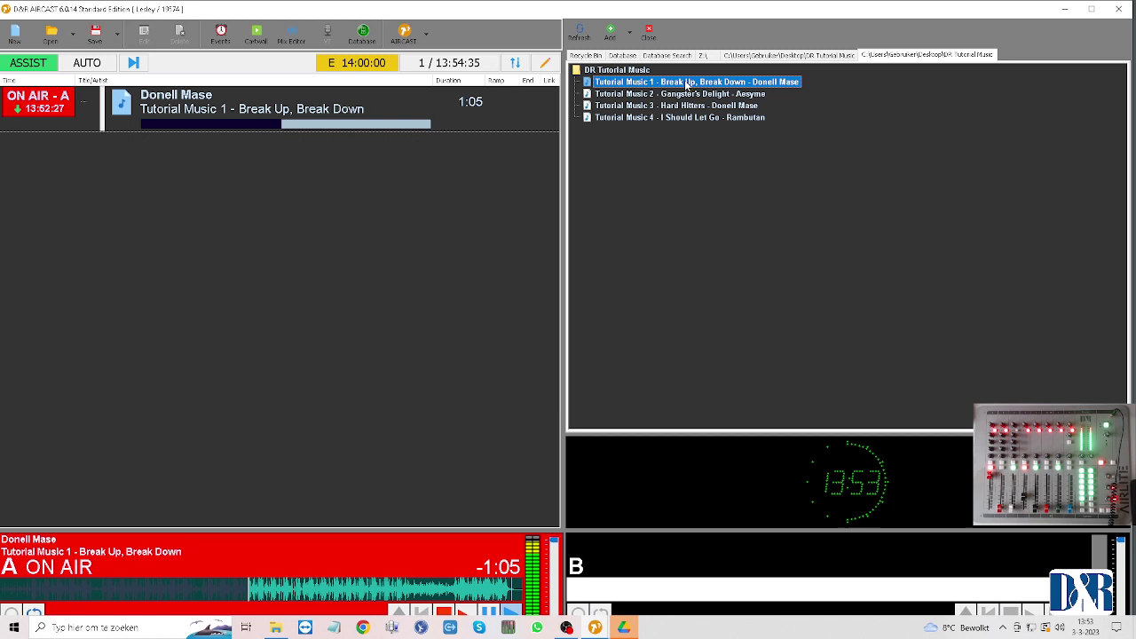
pyautogui.moveTo(686, 84); pyautogui.dragTo(379, 194)
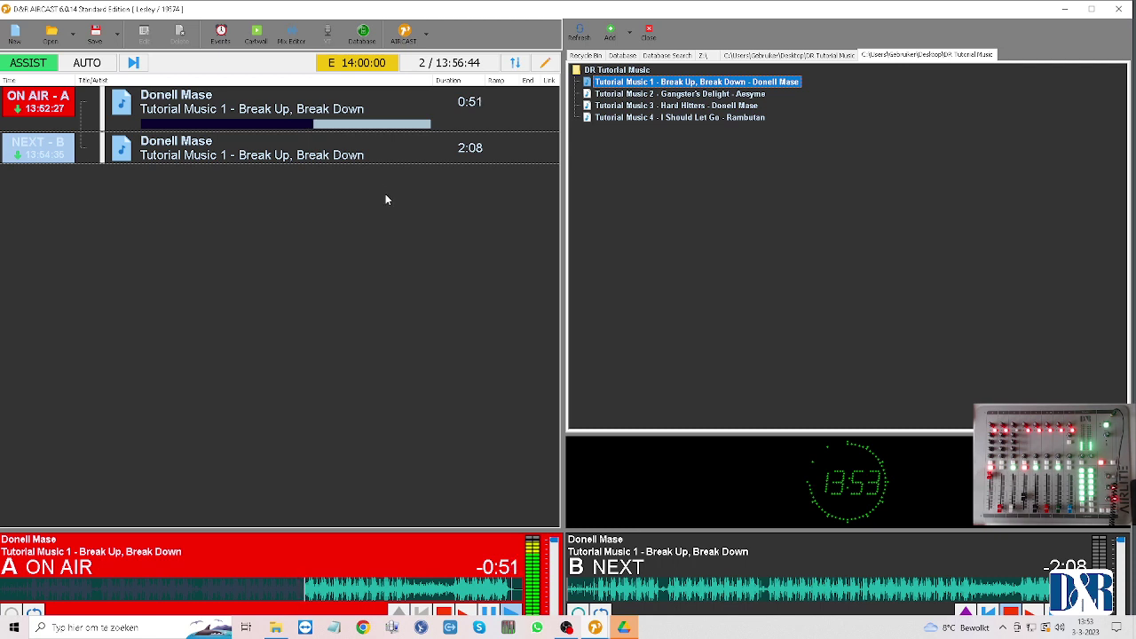
# Add Tutorial Music 2 to the end of the playlist, then select the Donell Mase row.
pyautogui.click(680, 94)
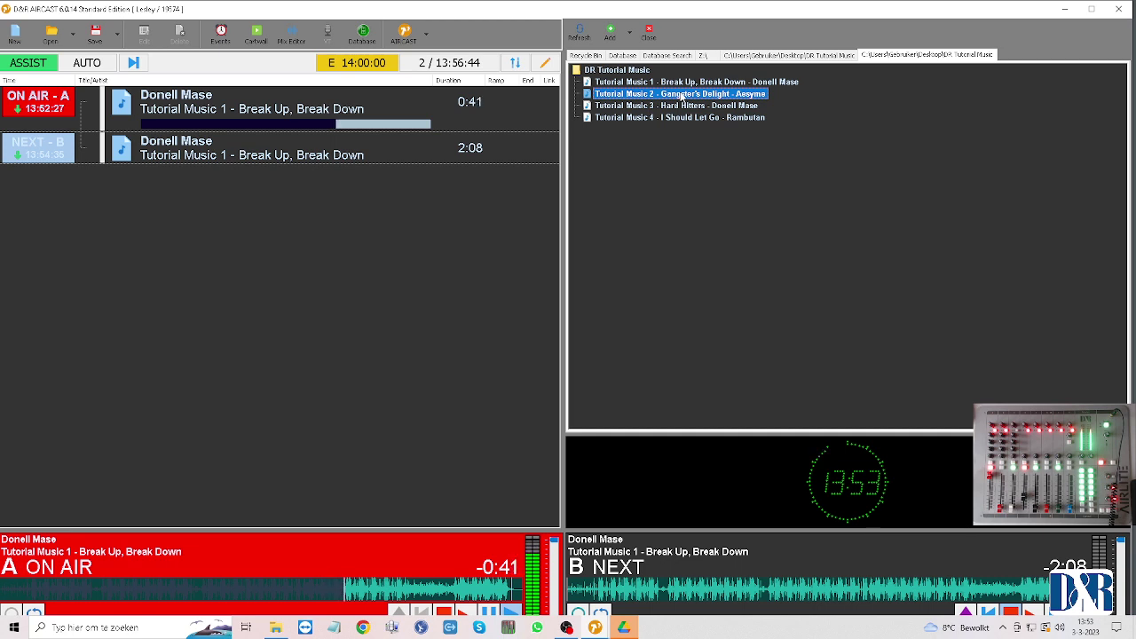
pyautogui.moveTo(697, 95); pyautogui.dragTo(369, 253)
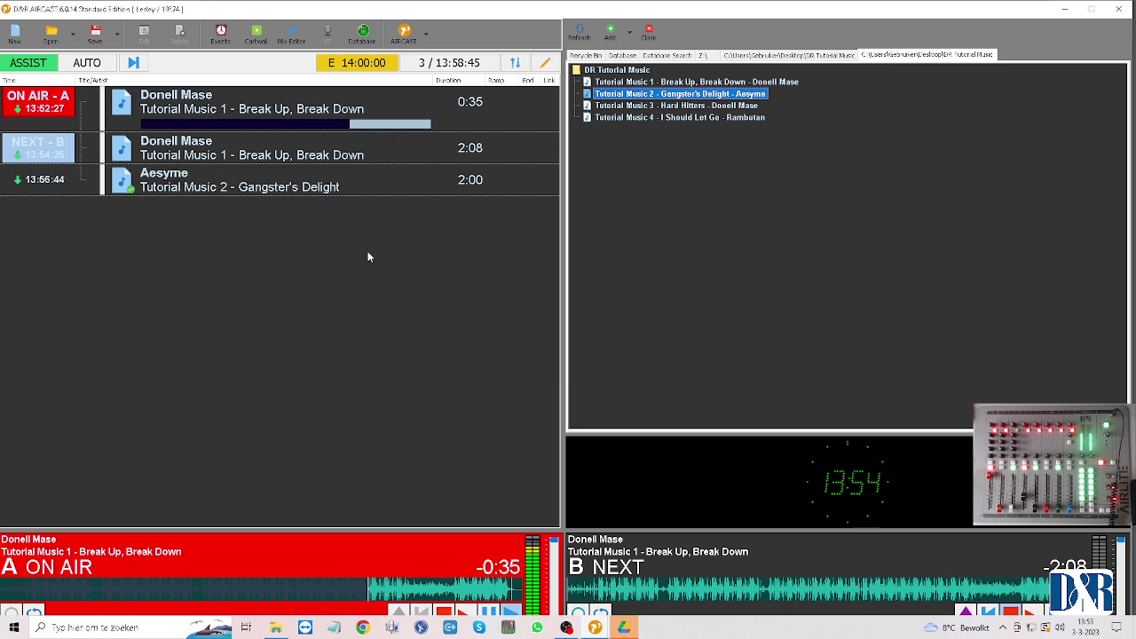
pyautogui.click(297, 152)
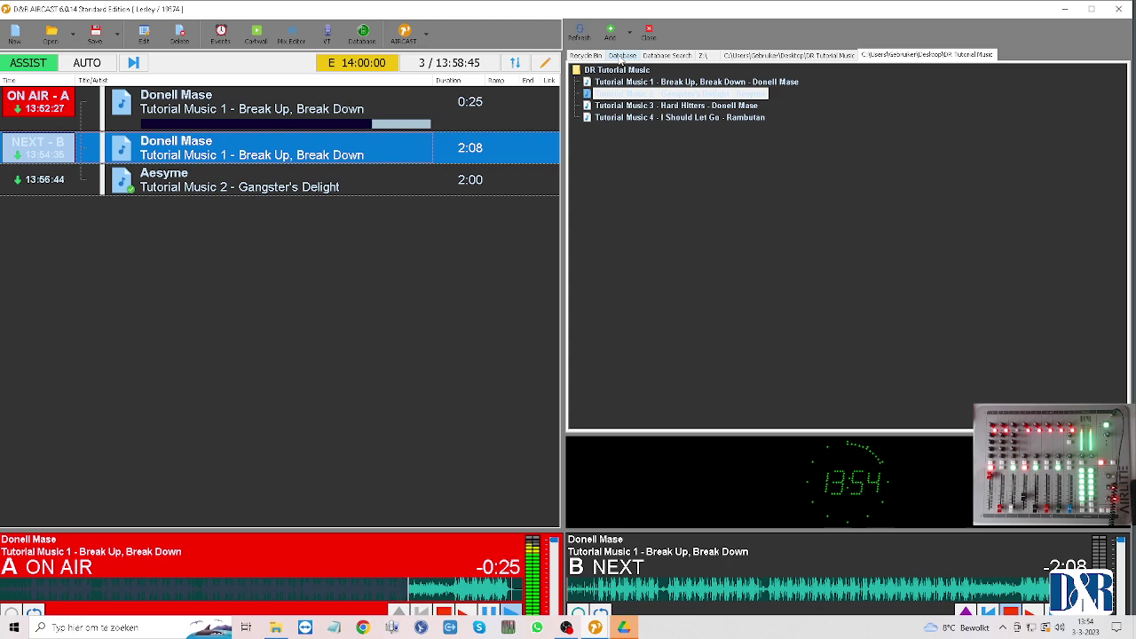
# Switch to the music database and step down to the Roaring 20s folder.
pyautogui.click(621, 56)
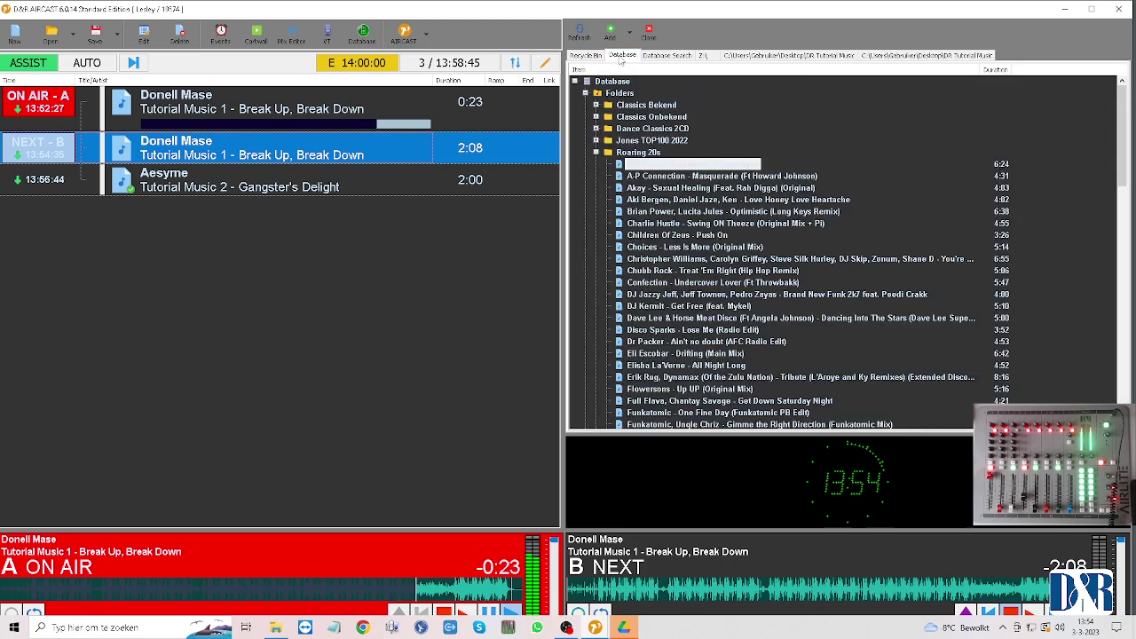
pyautogui.click(643, 106)
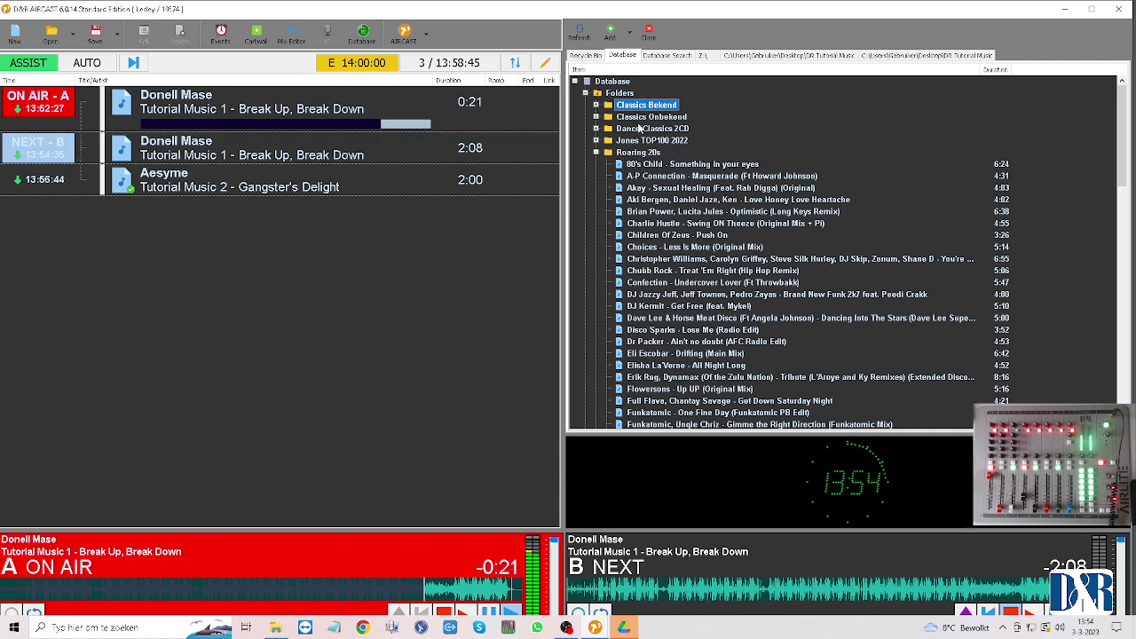
pyautogui.click(643, 117)
pyautogui.press('Down')
pyautogui.press('Down')
pyautogui.press('Down')
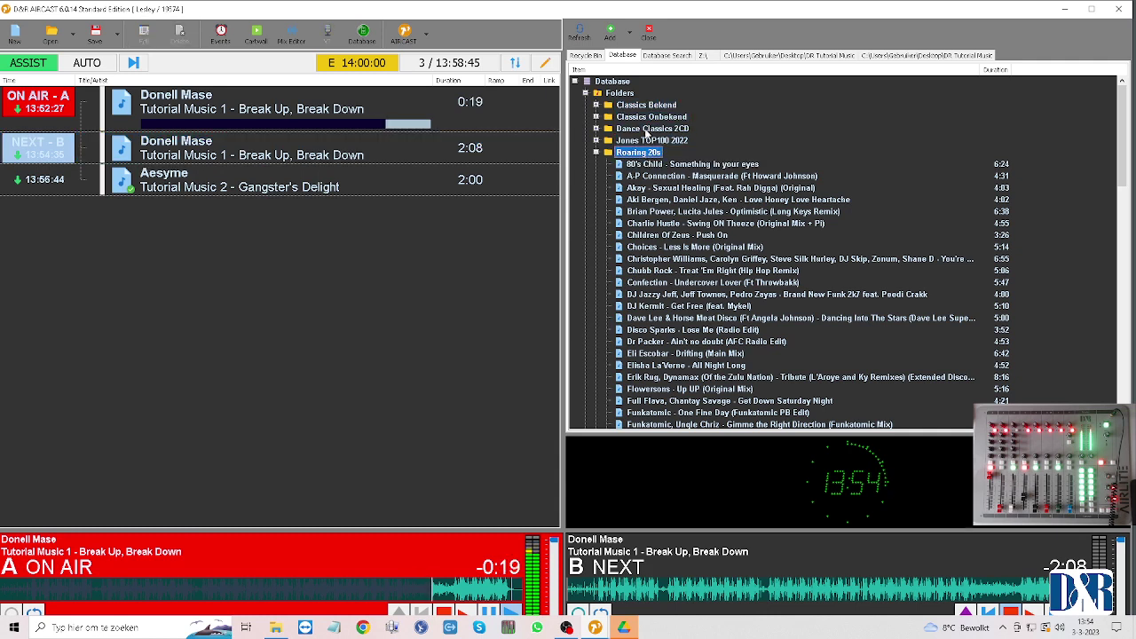
pyautogui.scroll(-2, 661, 187)
# Insert Optimistic (Long Keys Remix) from Roaring 20s into the playlist below Donell Mase.
pyautogui.click(665, 97)
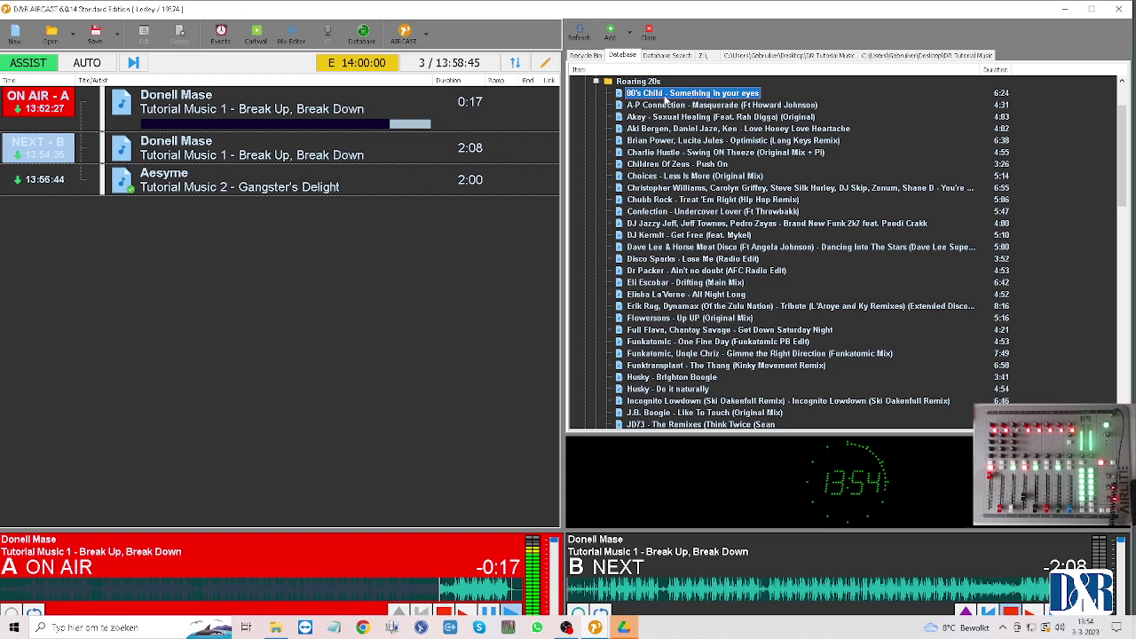
pyautogui.click(666, 107)
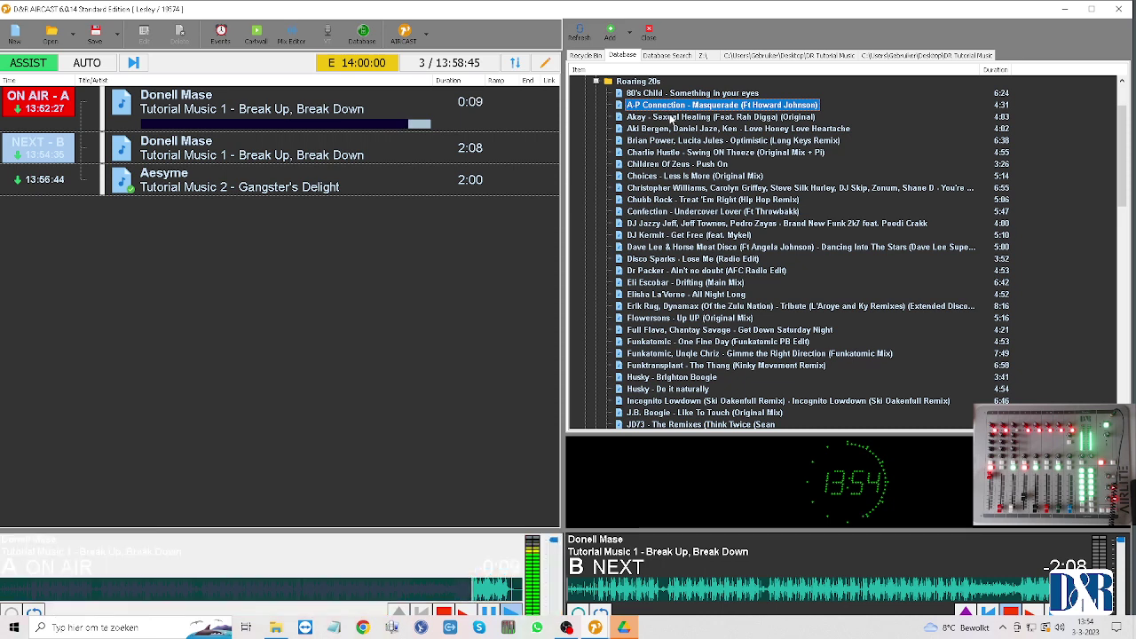
pyautogui.click(672, 117)
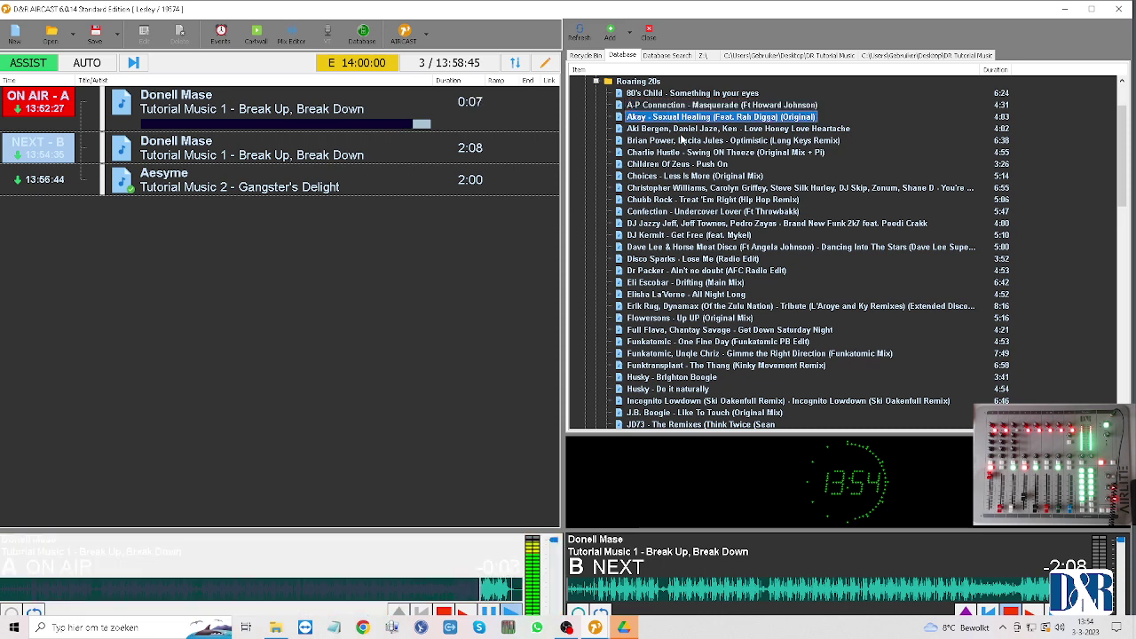
pyautogui.click(682, 141)
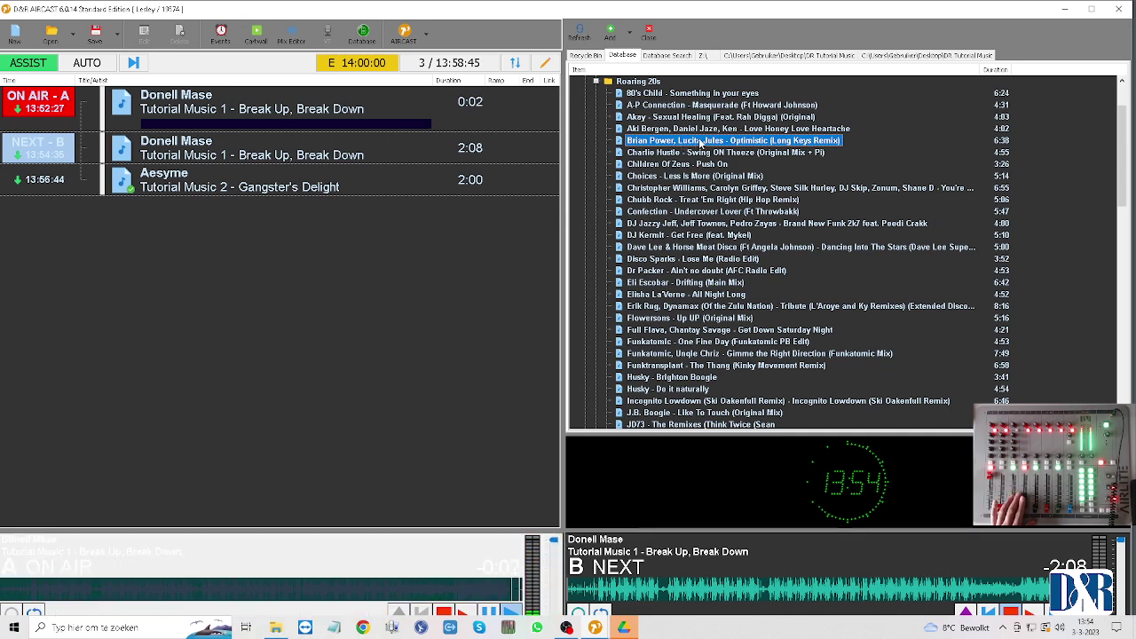
pyautogui.click(315, 106)
pyautogui.hotkey('ctrl', 'v')
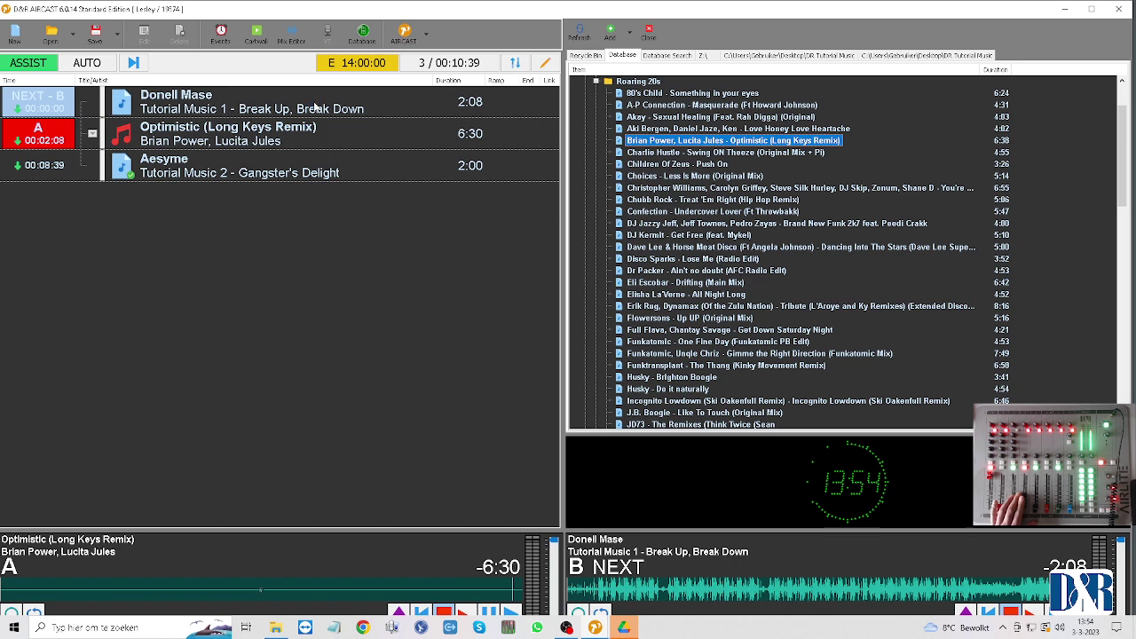
# Drag the Optimistic (Long Keys Remix) row above Donell Mase in the playlist.
pyautogui.moveTo(292, 130); pyautogui.dragTo(290, 99)
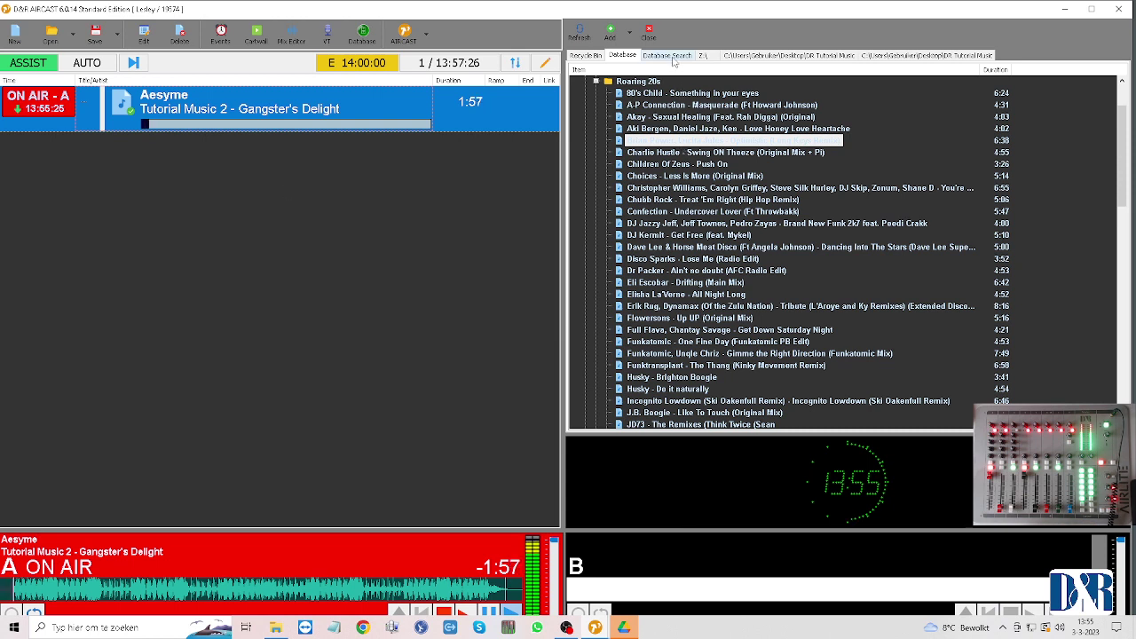
# Add Tutorial Music 2 from the DR Tutorial Music tab to the playlist, then open and close the Add list.
pyautogui.click(788, 55)
pyautogui.moveTo(705, 94); pyautogui.dragTo(319, 164)
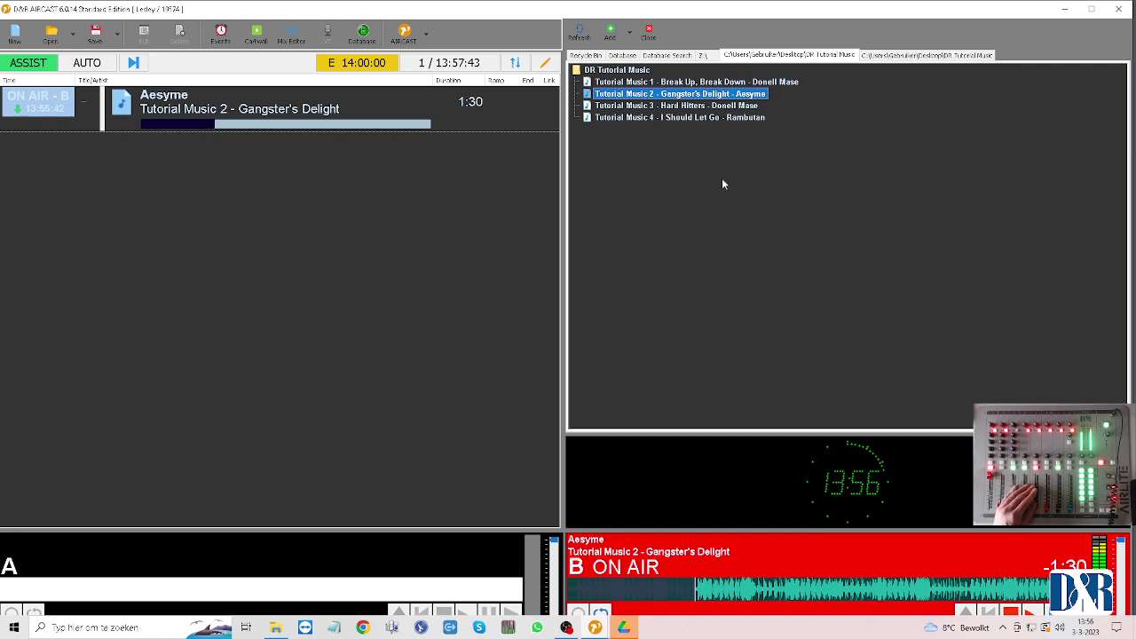
pyautogui.click(629, 33)
pyautogui.click(629, 32)
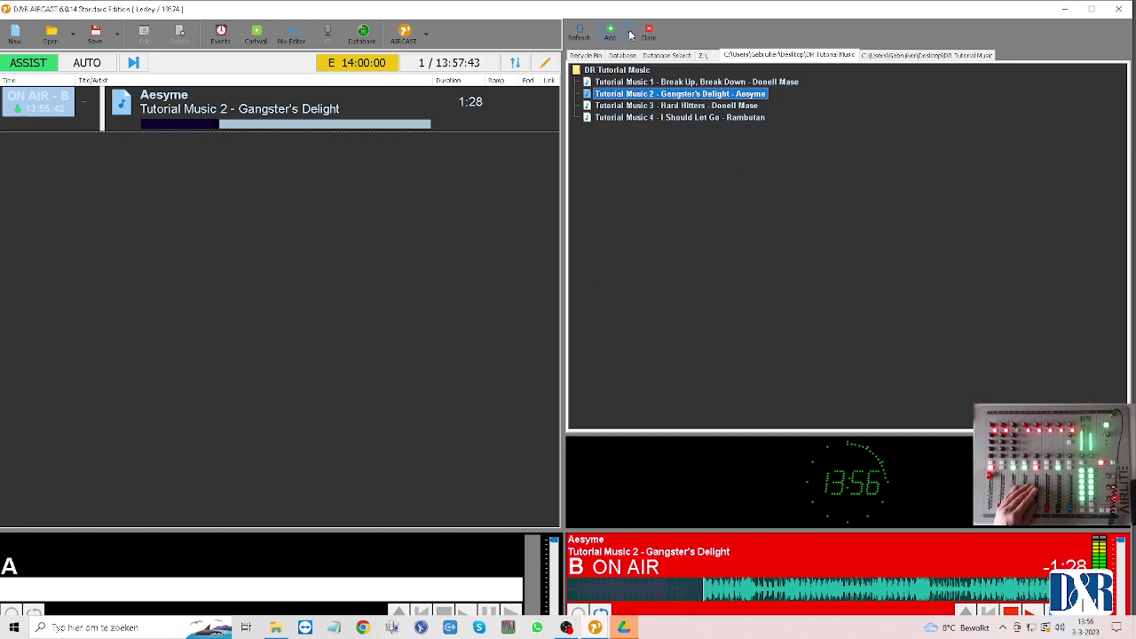